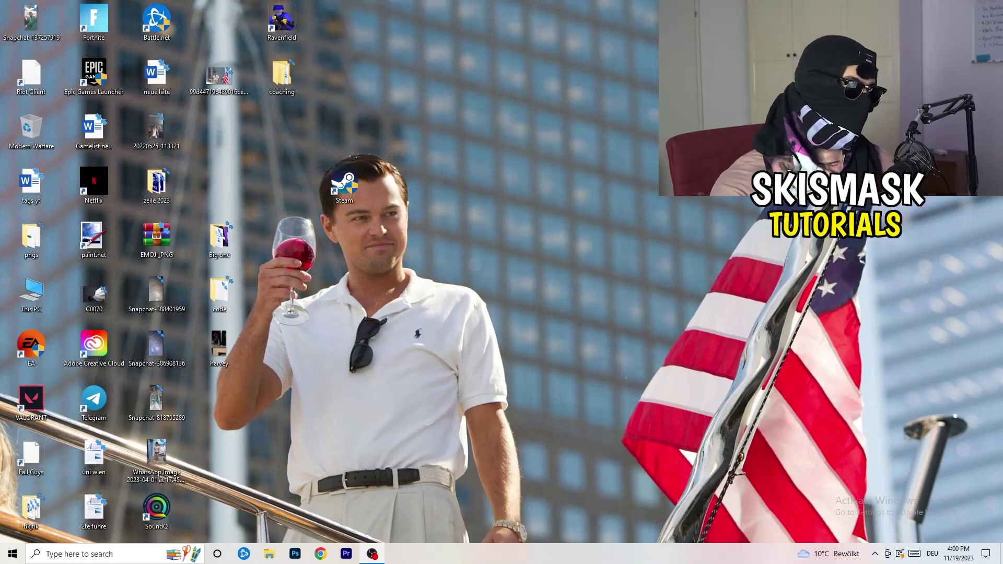
# Open the Start menu to show the installed app list and pinned tiles.
pyautogui.press('super')
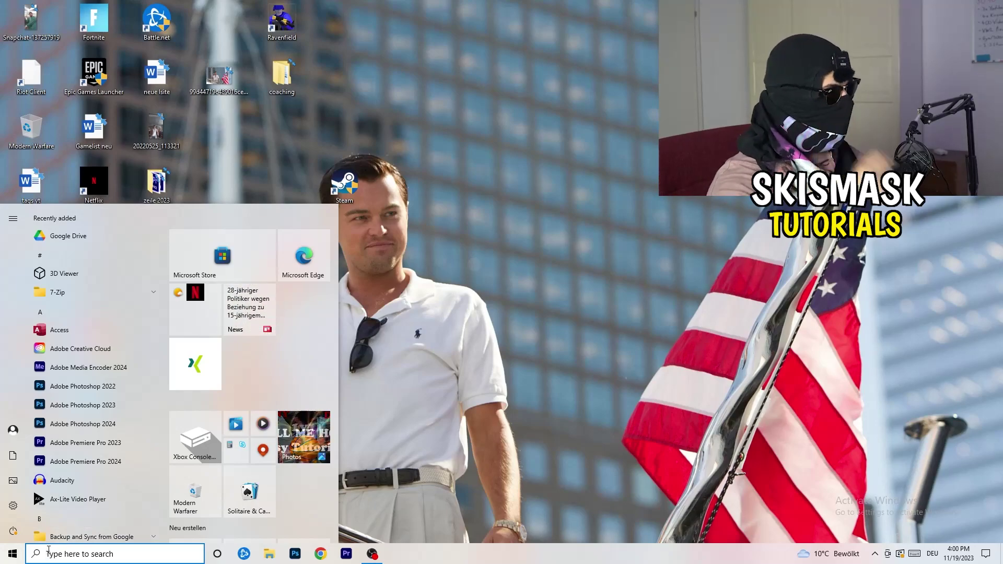
# Go to Settings > Gaming and view the Xbox Game Bar page, where Game Bar is off.
pyautogui.click(13, 506)
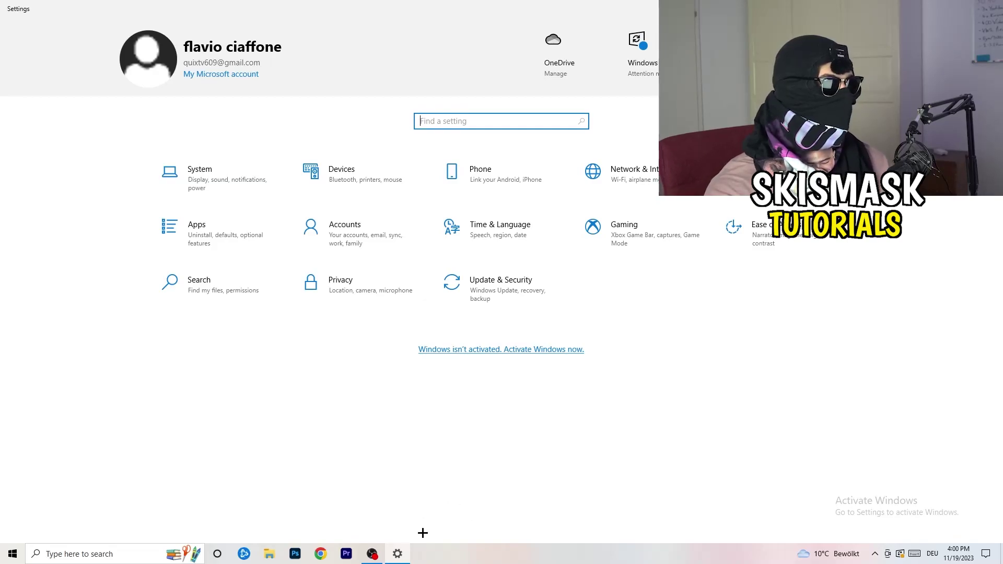
pyautogui.click(643, 251)
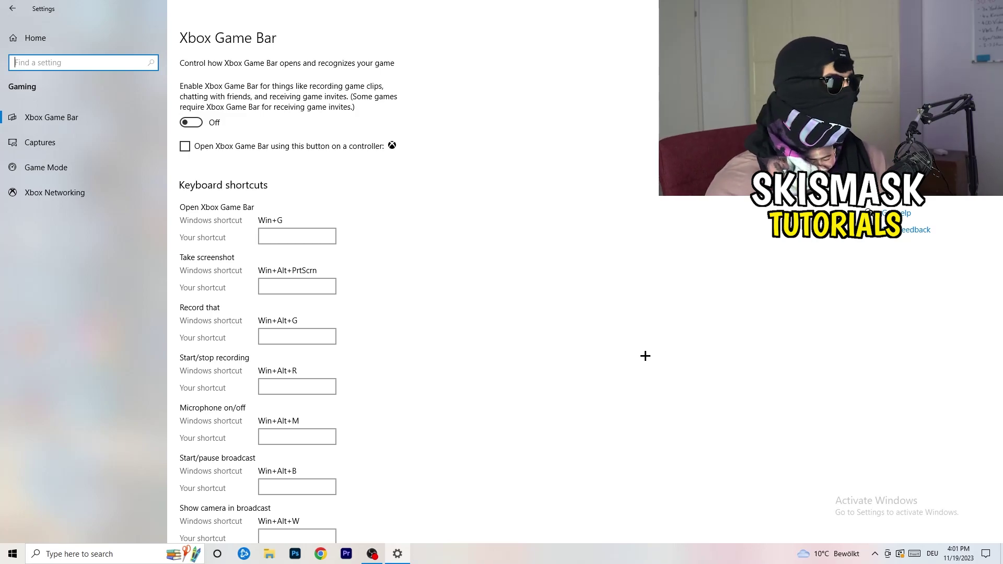
# Review the Captures settings, keeping maximum recording length at 2 hours with background and audio recording off.
pyautogui.click(84, 144)
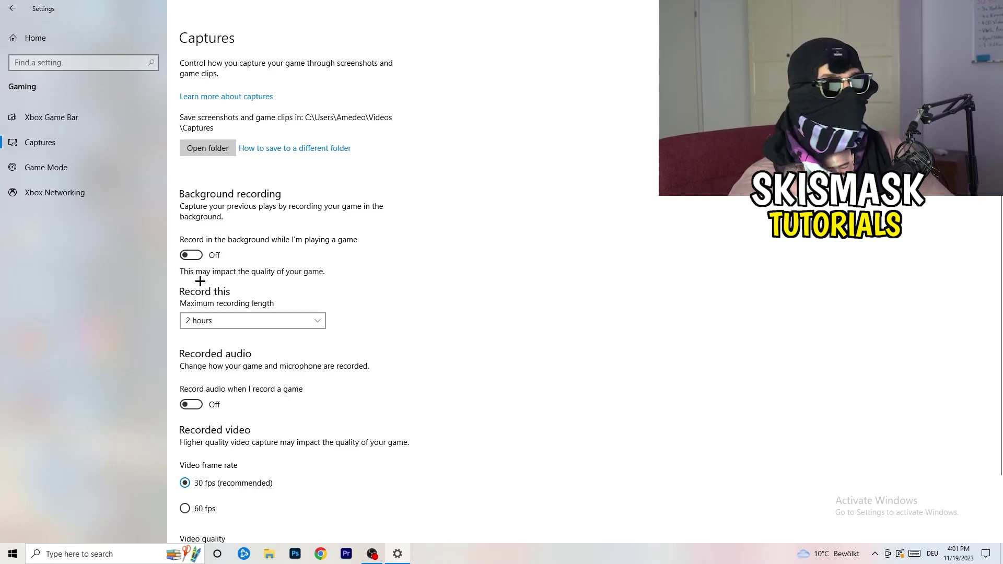
pyautogui.click(246, 324)
pyautogui.click(417, 282)
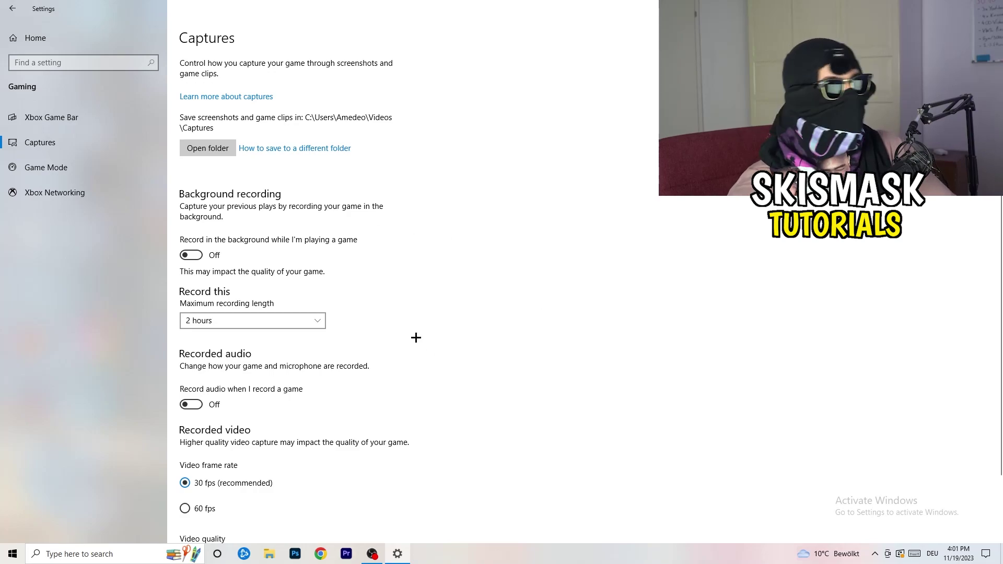
pyautogui.click(298, 318)
pyautogui.click(644, 261)
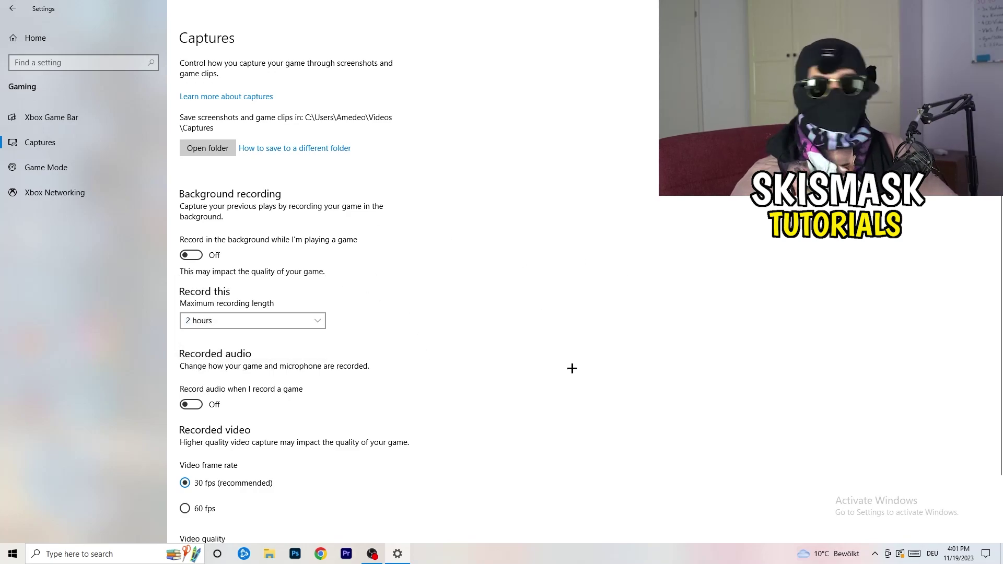
pyautogui.scroll(-3, 350, 395)
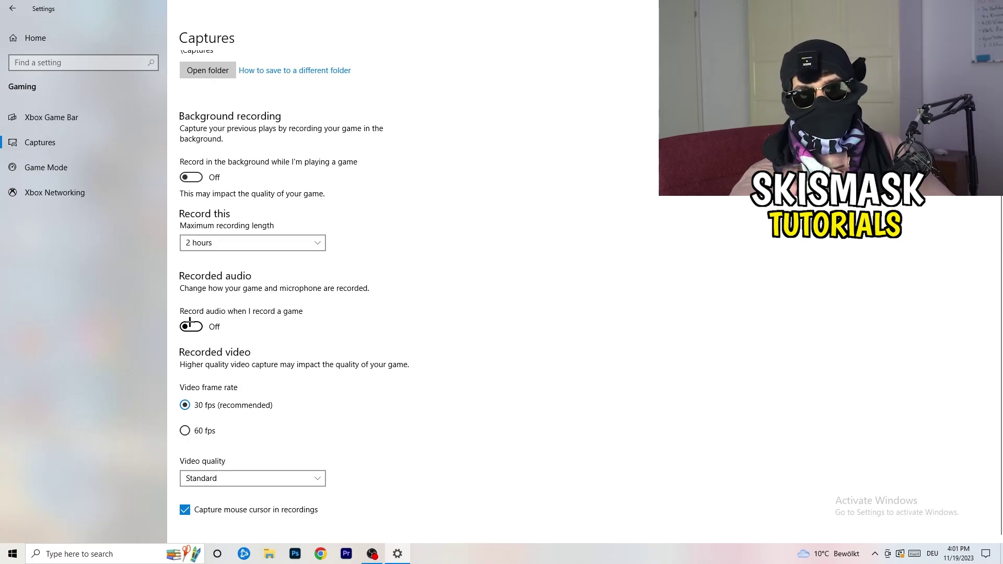
# Confirm the Game Mode toggle is On, then close Settings.
pyautogui.click(72, 166)
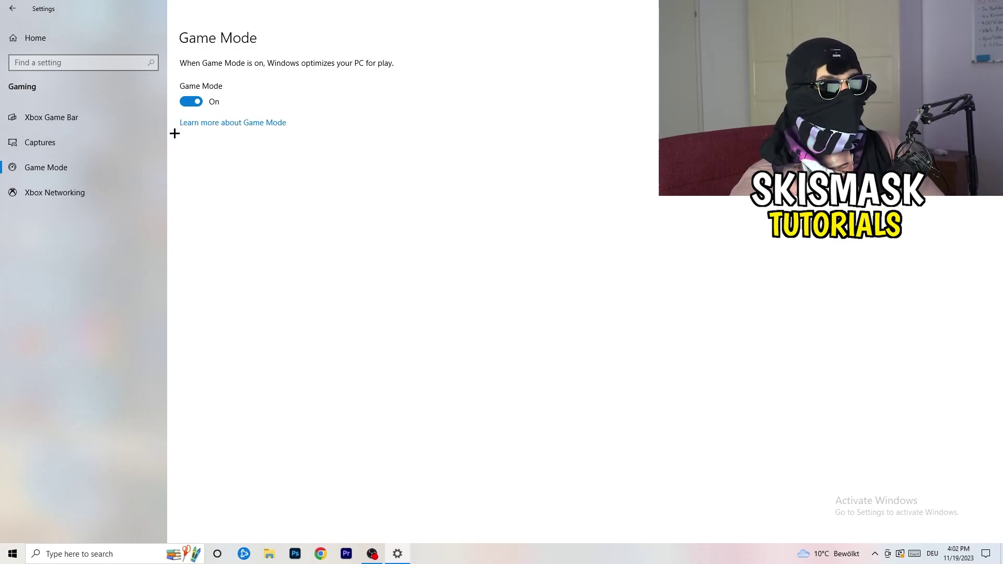
pyautogui.hotkey('alt', 'F4')
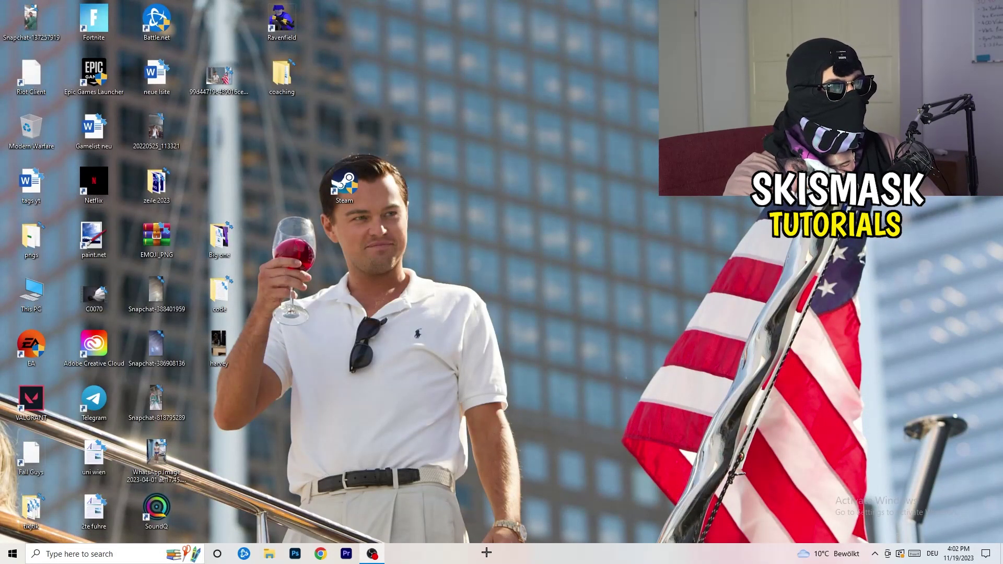
# Launch Task Manager from the taskbar's right-click menu and maximise its window.
pyautogui.moveTo(489, 553); pyautogui.dragTo(353, 492)
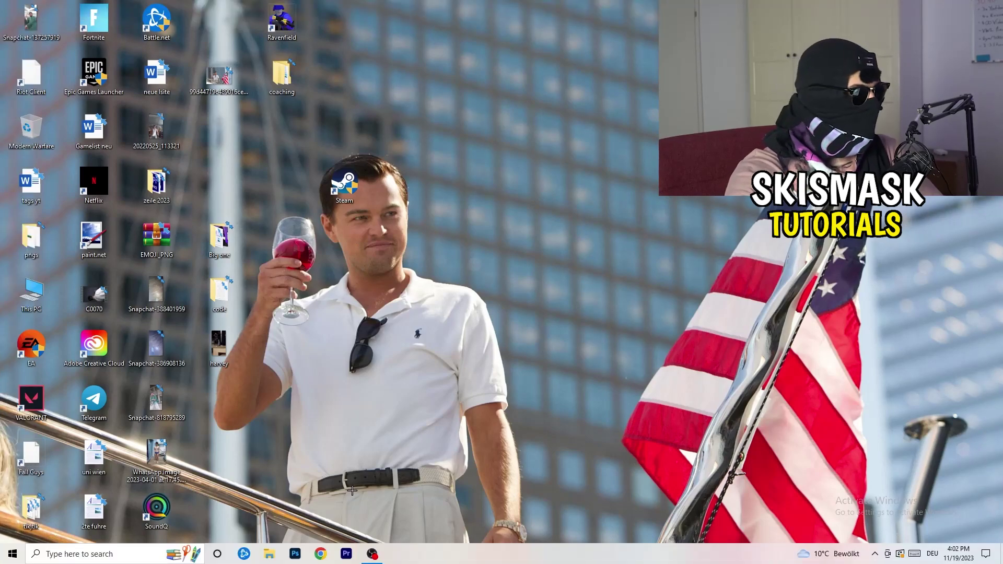
pyautogui.rightClick(517, 560)
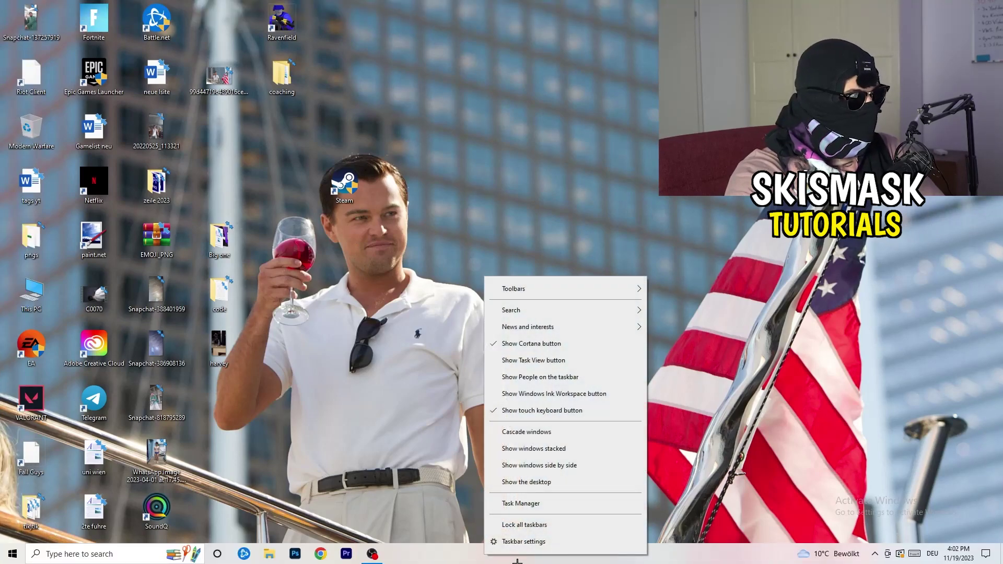
pyautogui.click(540, 504)
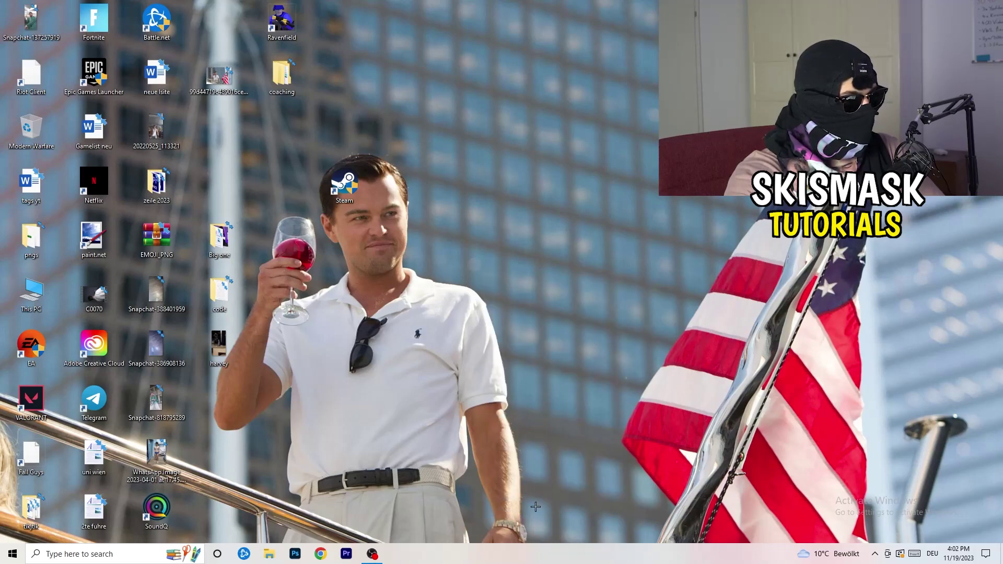
pyautogui.click(579, 26)
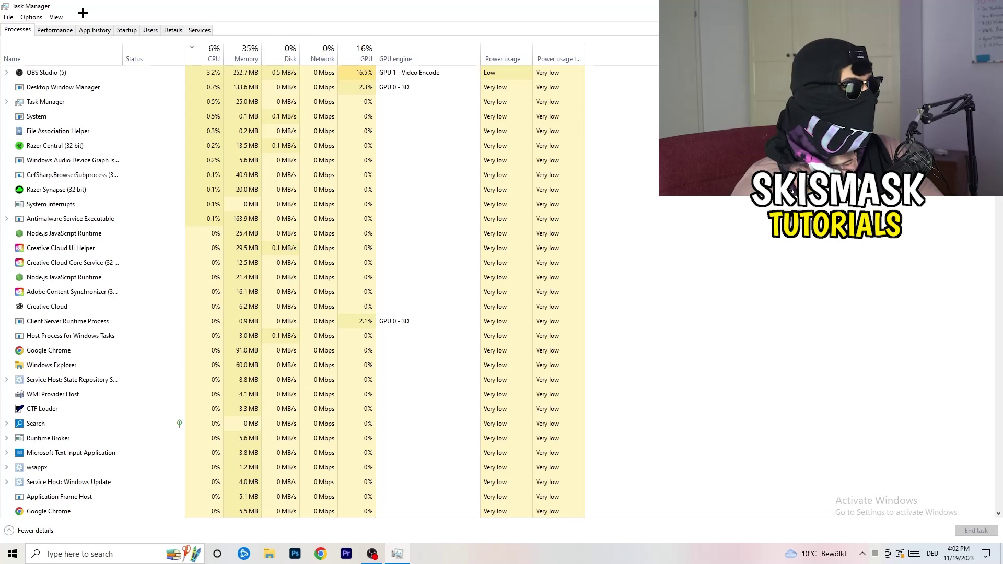
# Sort processes by GPU, check OBS Studio's actions without ending it, then sort by CPU highest first.
pyautogui.click(214, 50)
pyautogui.click(350, 53)
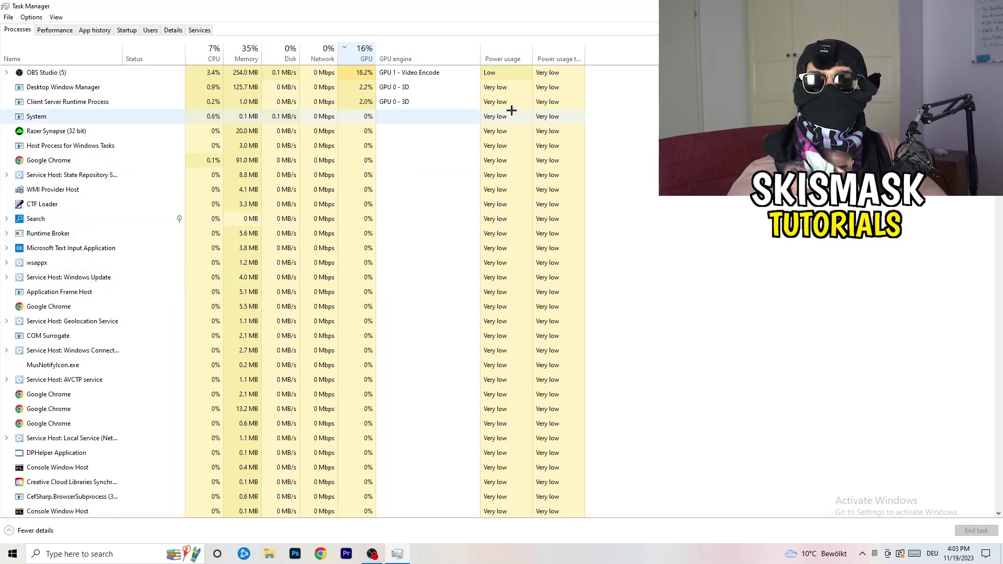
pyautogui.rightClick(364, 75)
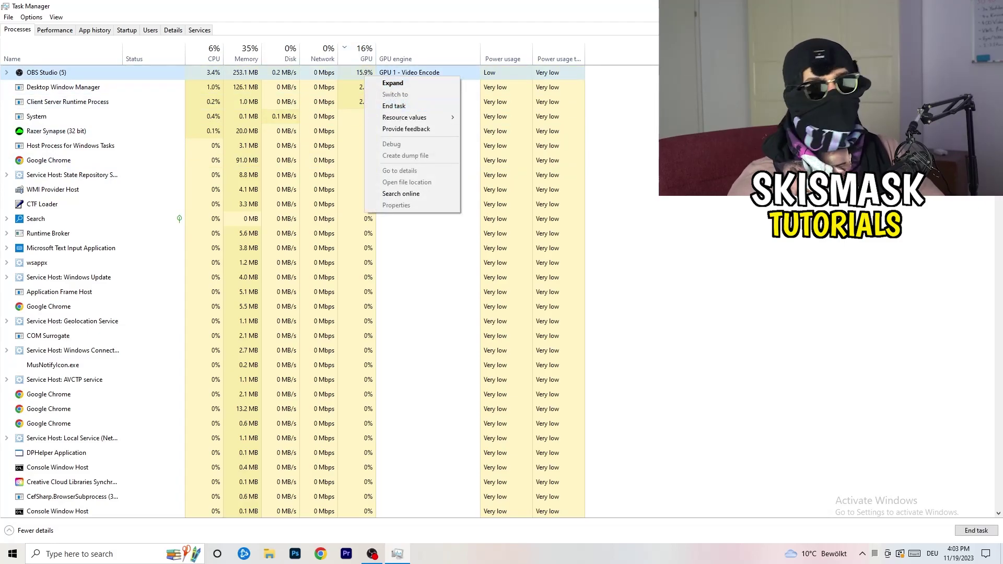
pyautogui.press('Escape')
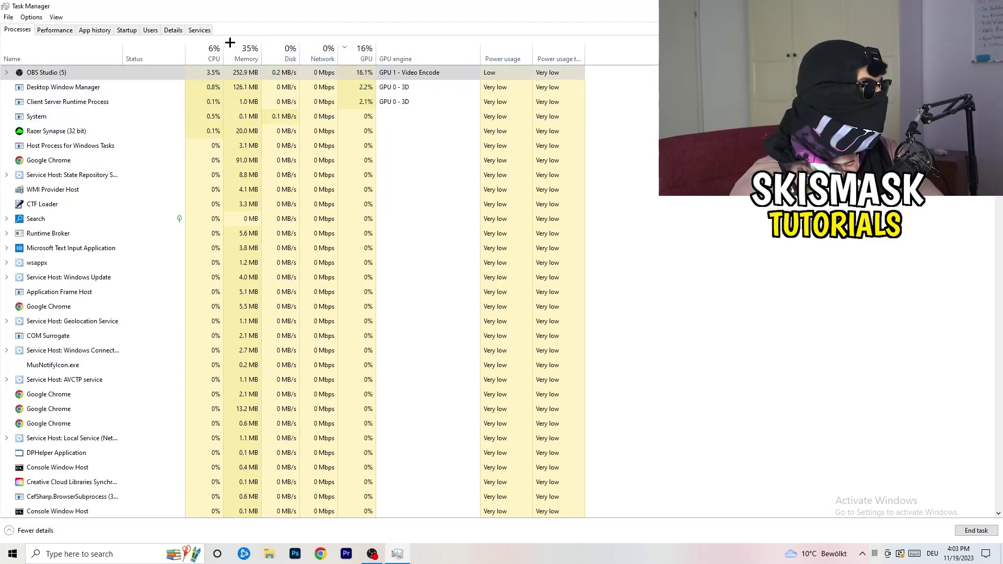
pyautogui.click(207, 55)
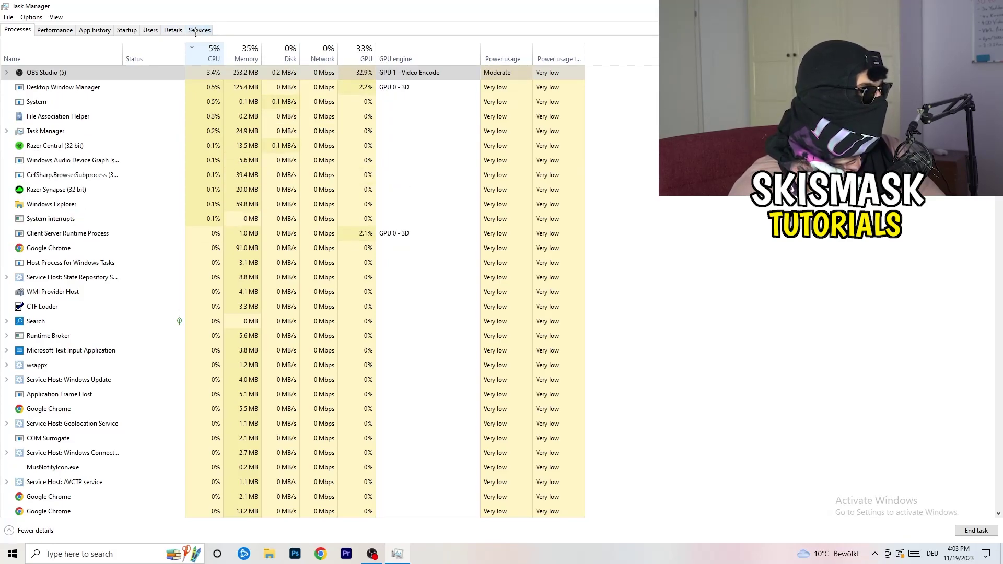
# Switch to the Details view and check Creative Cloud UI Helper's priority, leaving it at Normal.
pyautogui.click(169, 31)
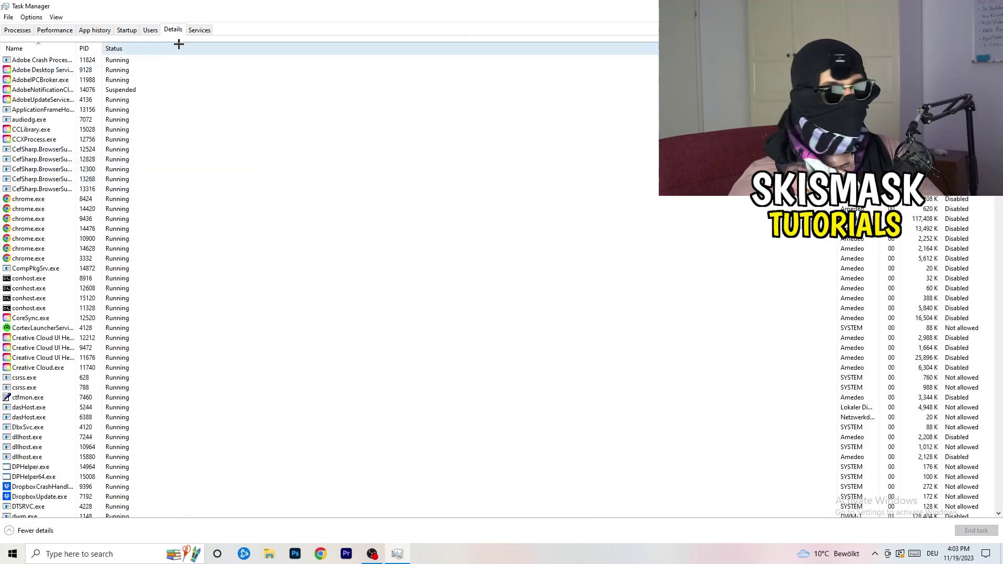
pyautogui.scroll(-5, 148, 269)
pyautogui.scroll(5, 148, 268)
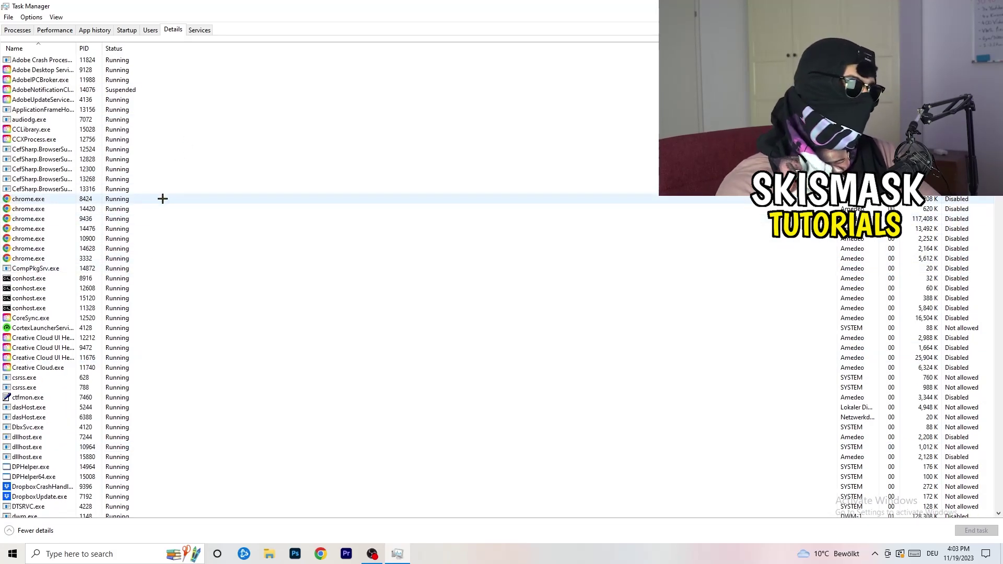
pyautogui.scroll(-3, 94, 251)
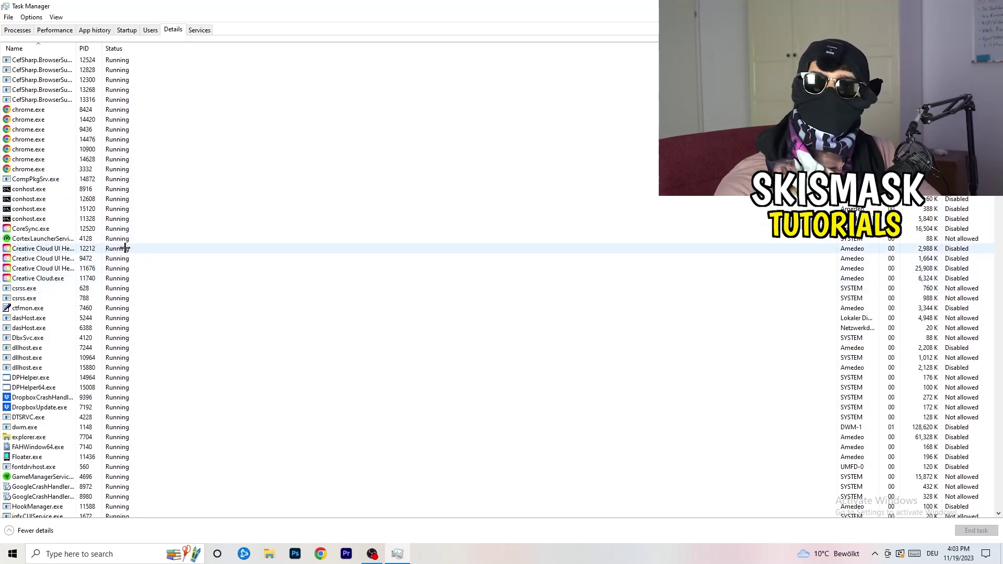
pyautogui.rightClick(42, 268)
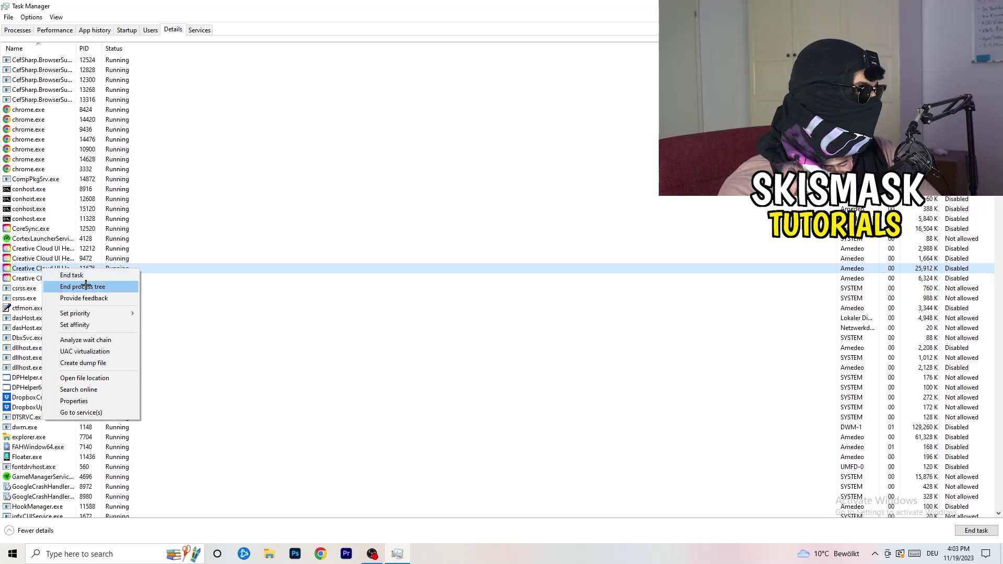
pyautogui.moveTo(85, 313)
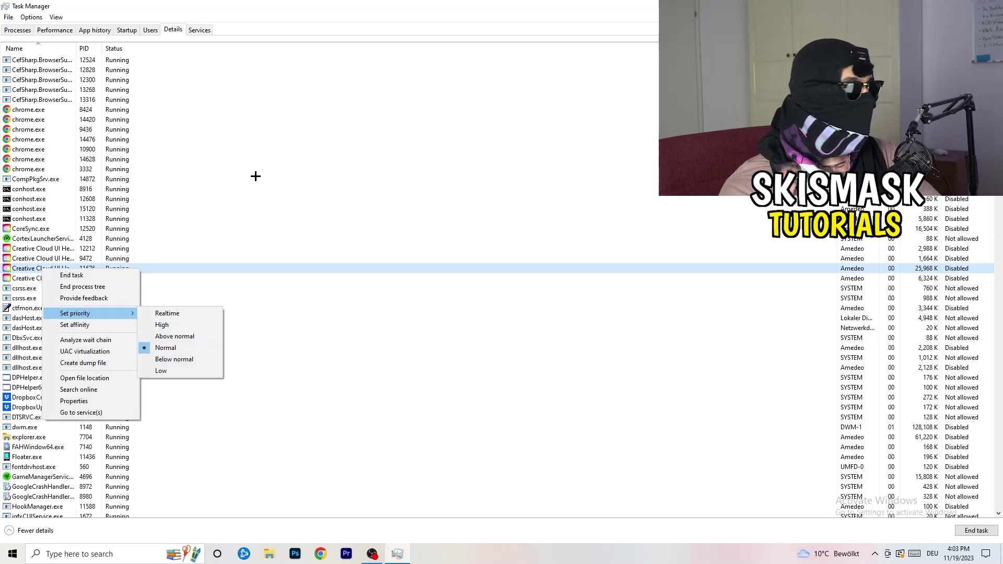
# Review the Startup apps list, leave DT_Startup Enabled, and close Task Manager.
pyautogui.click(127, 31)
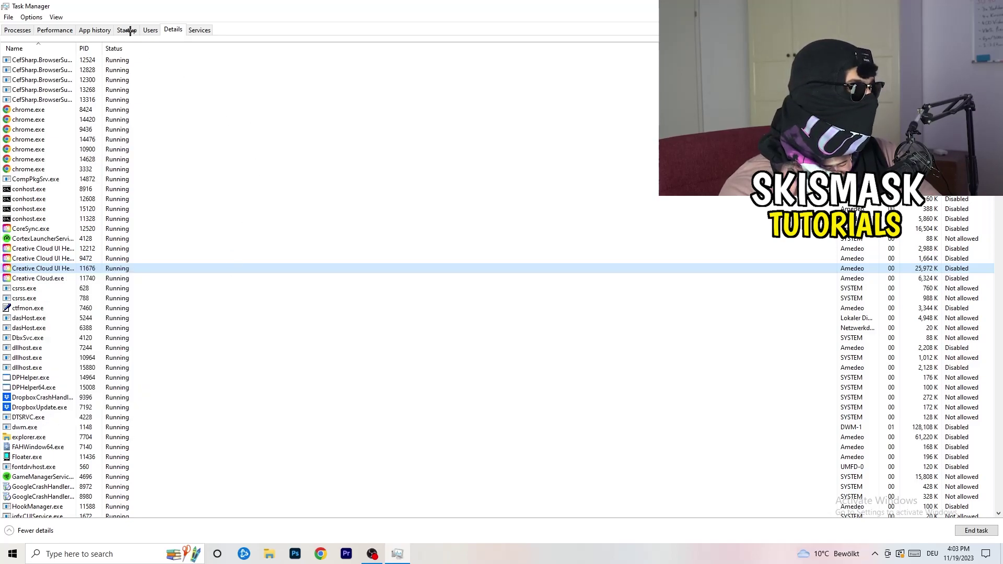
pyautogui.click(127, 30)
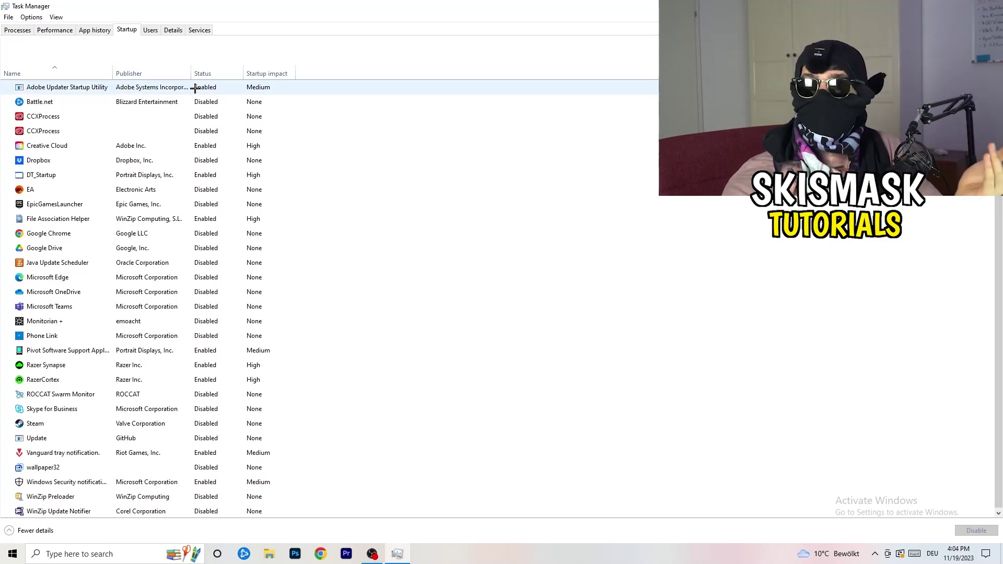
pyautogui.rightClick(230, 171)
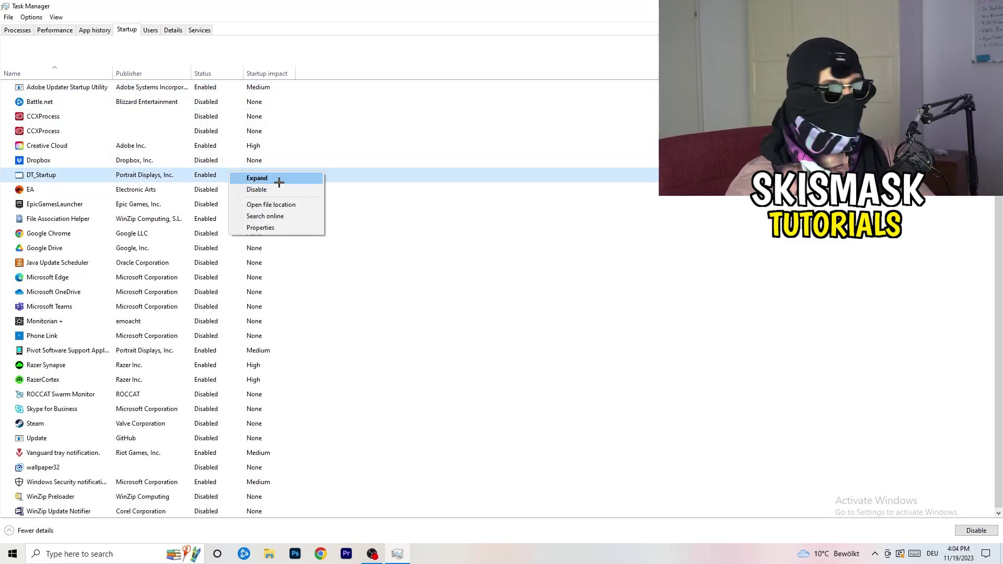
pyautogui.click(587, 33)
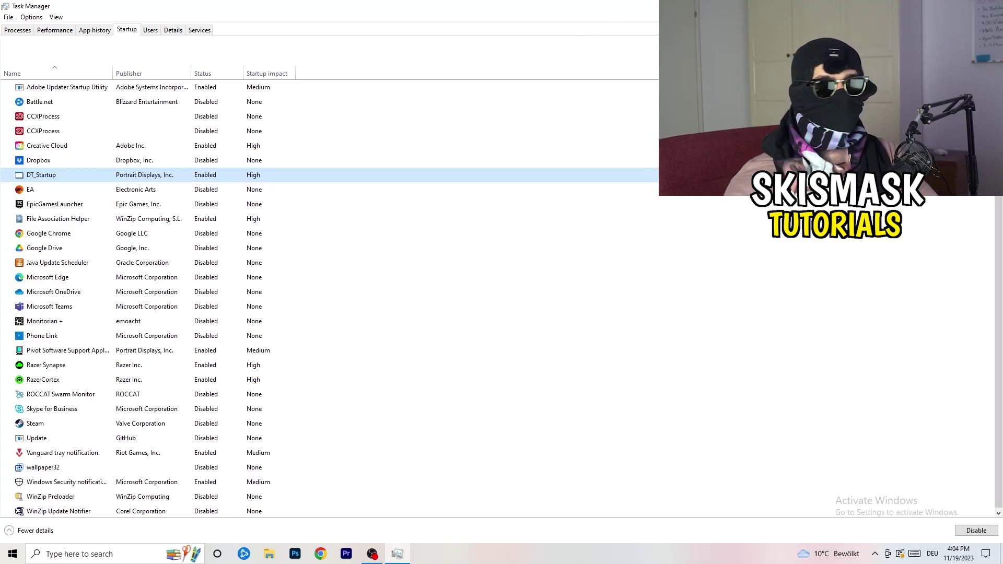
pyautogui.hotkey('alt', 'F4')
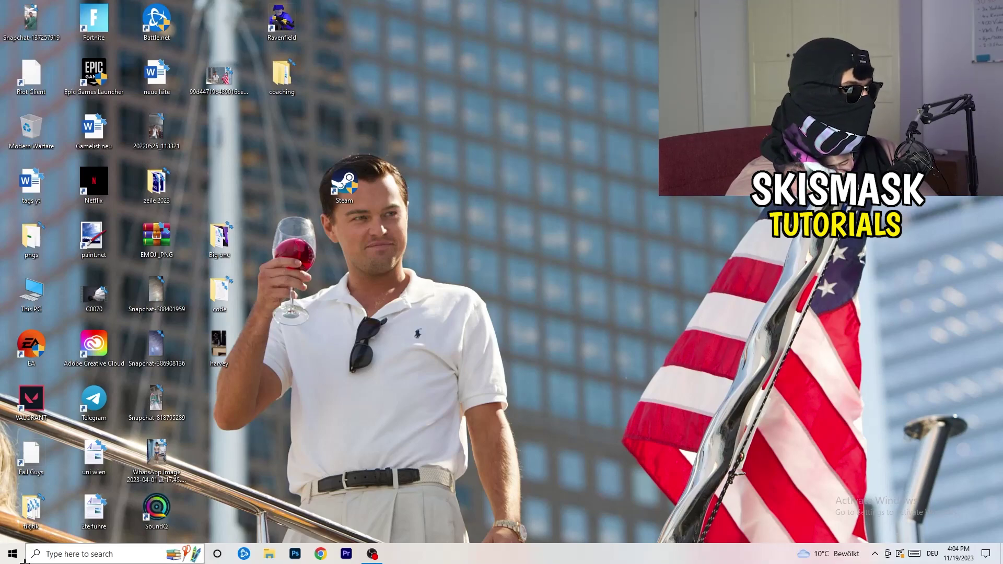
# Open Settings > System > Display and keep text and app scaling at 100% (Recommended).
pyautogui.click(10, 559)
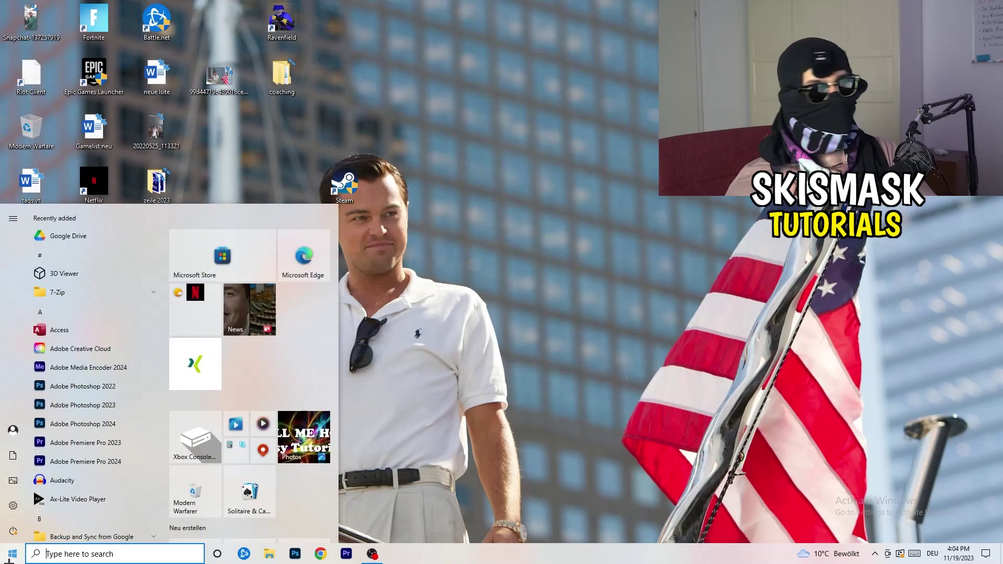
pyautogui.click(11, 509)
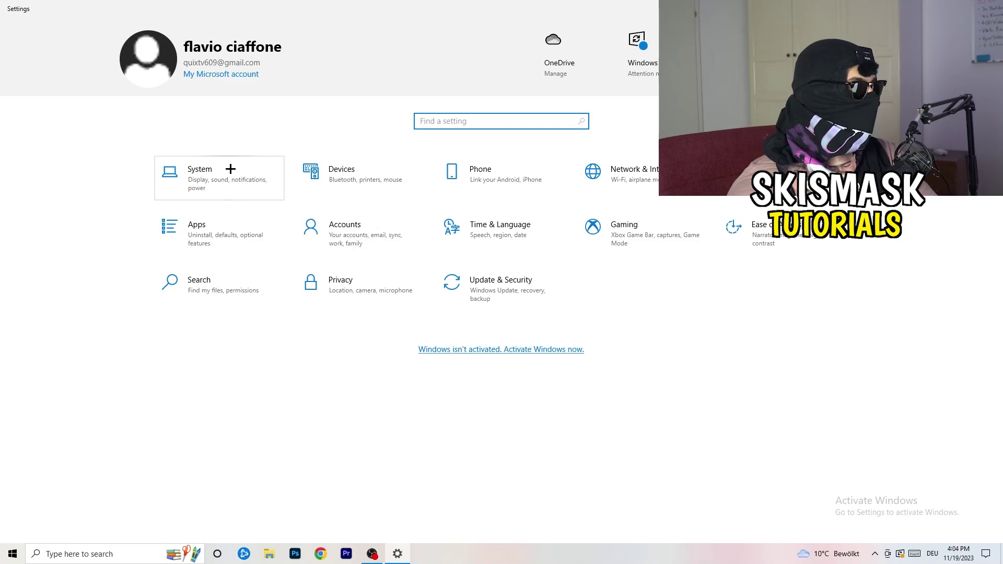
pyautogui.click(230, 169)
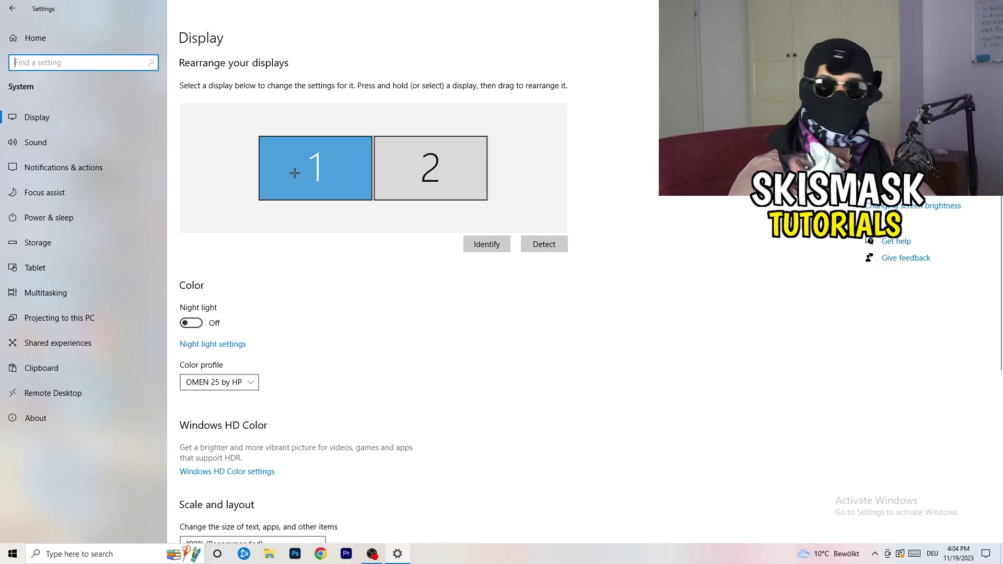
pyautogui.scroll(-4, 365, 191)
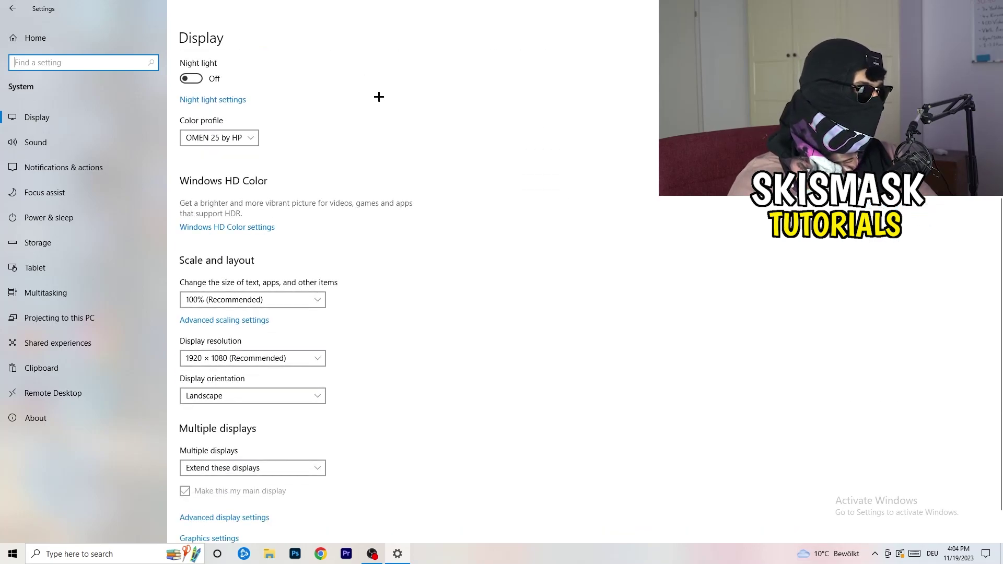
pyautogui.click(278, 277)
pyautogui.click(282, 300)
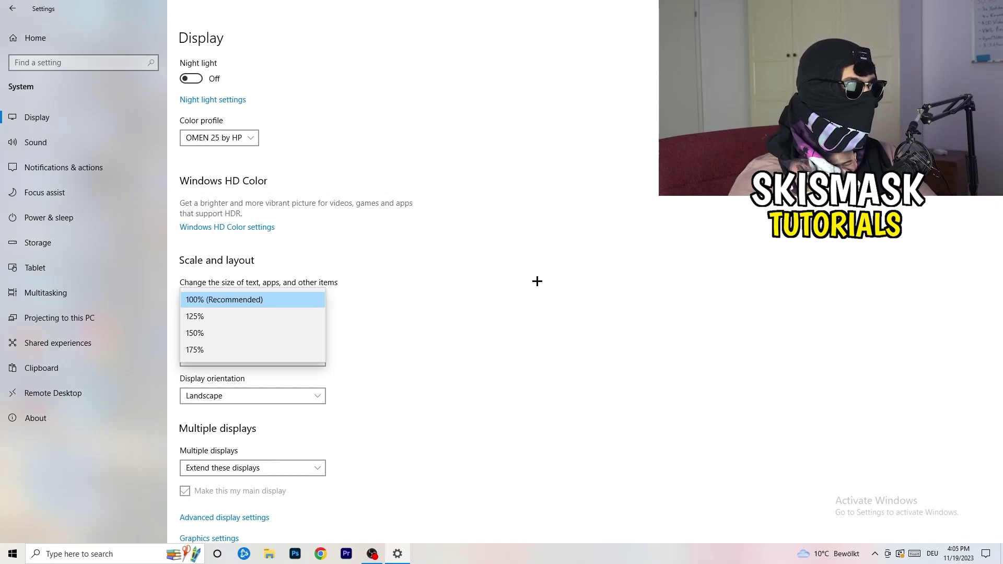
pyautogui.click(509, 273)
pyautogui.scroll(-1, 425, 287)
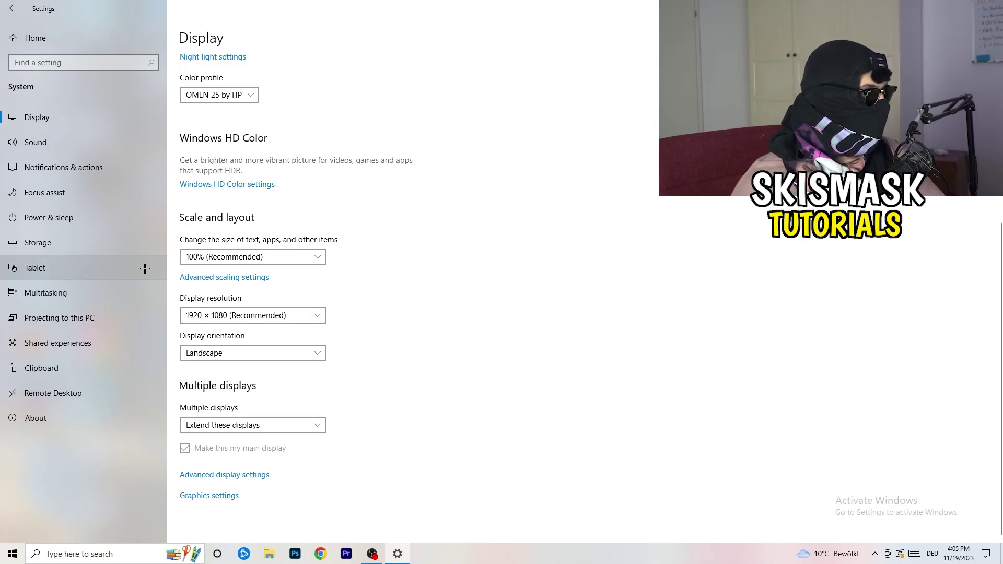
# On Power & sleep, review the additional power plans in Power Options, keep Balanced, and close that window.
pyautogui.click(74, 218)
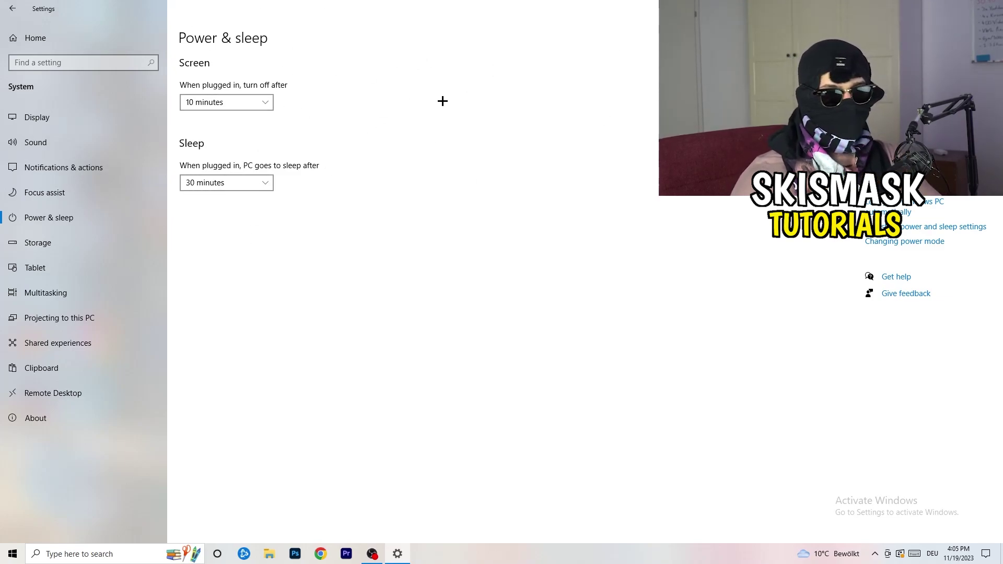
pyautogui.click(940, 226)
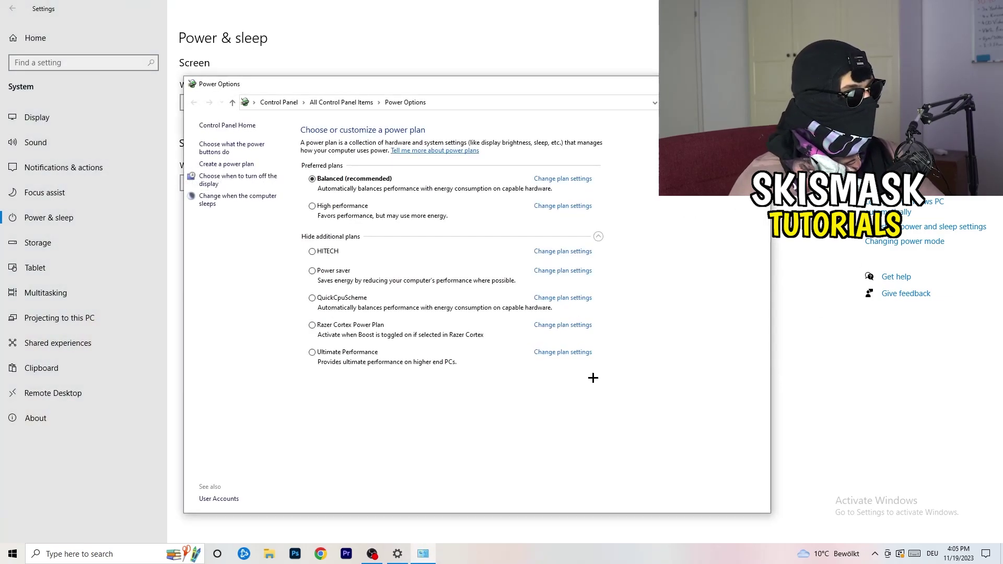
pyautogui.click(599, 236)
pyautogui.click(599, 238)
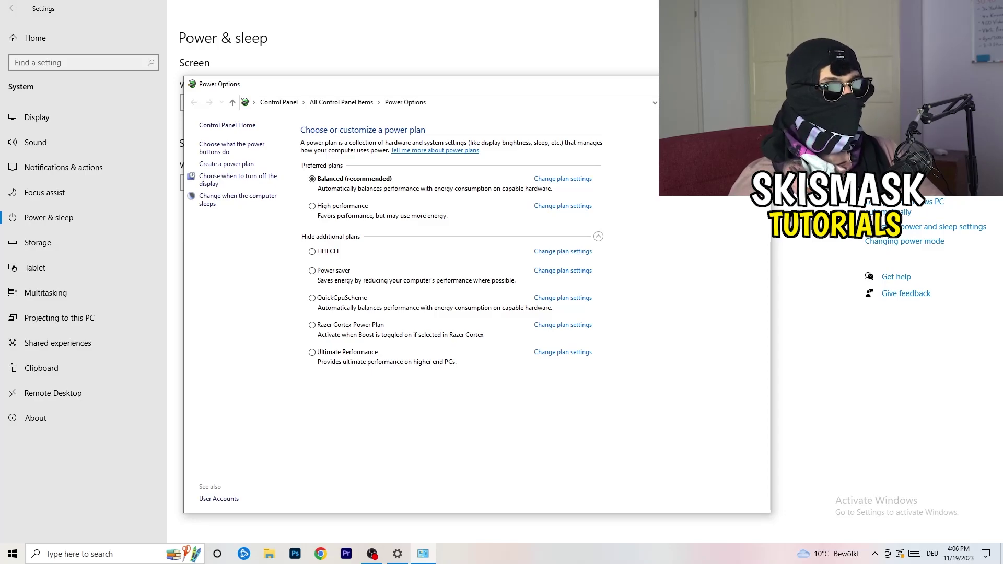
pyautogui.click(759, 84)
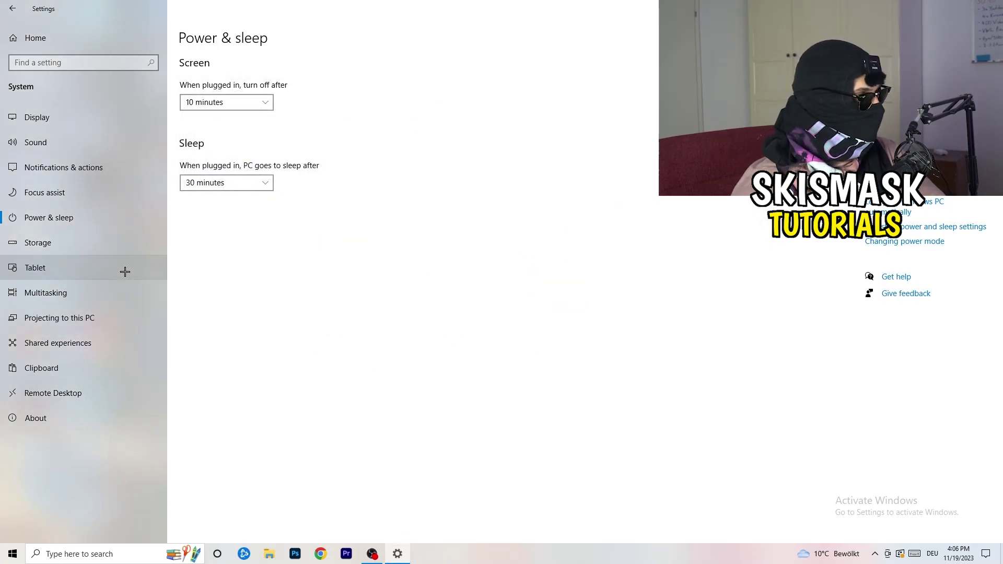
# In Storage Sense configuration, keep it running every week and enable deleting unused temporary files.
pyautogui.click(69, 249)
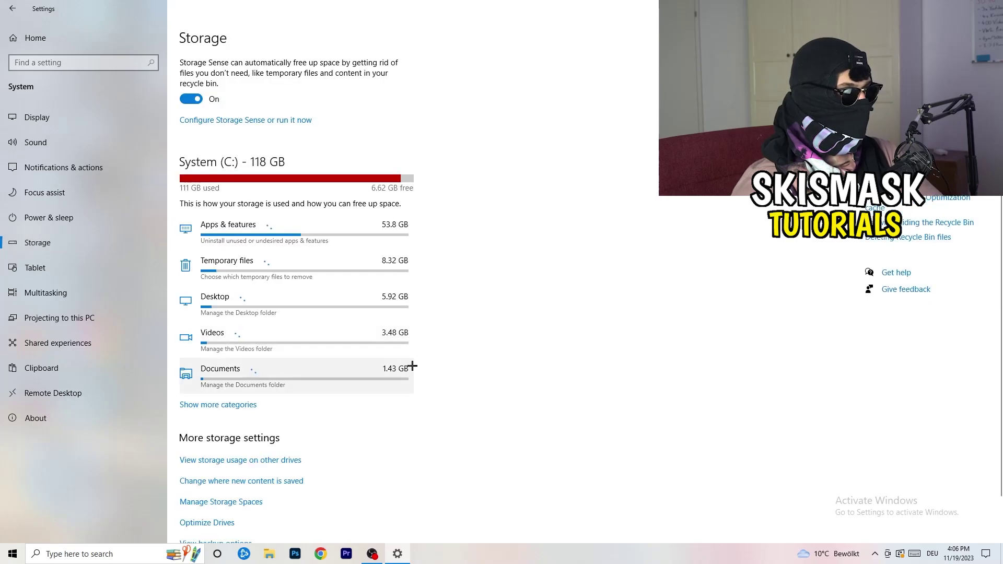
pyautogui.click(251, 120)
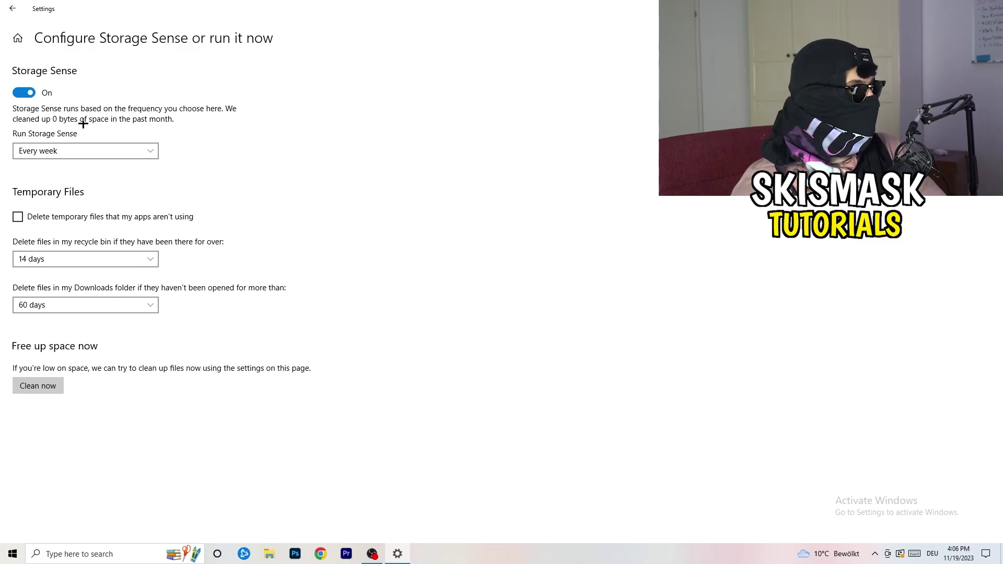
pyautogui.click(86, 151)
pyautogui.click(312, 156)
pyautogui.click(61, 218)
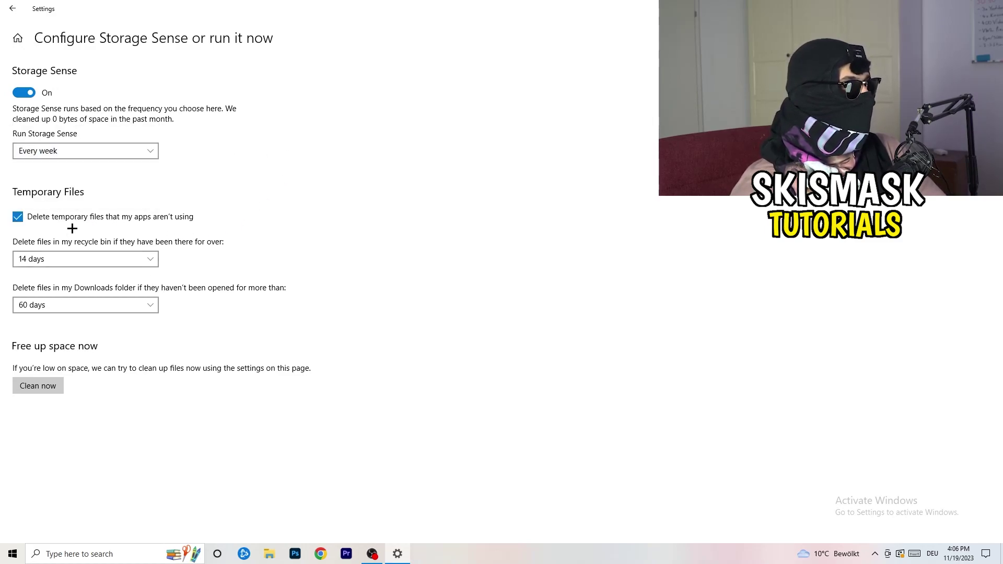
# Keep the recycle bin cleanup at 14 days and the Downloads cleanup at 60 days.
pyautogui.click(76, 260)
pyautogui.click(345, 206)
pyautogui.click(146, 256)
pyautogui.click(448, 182)
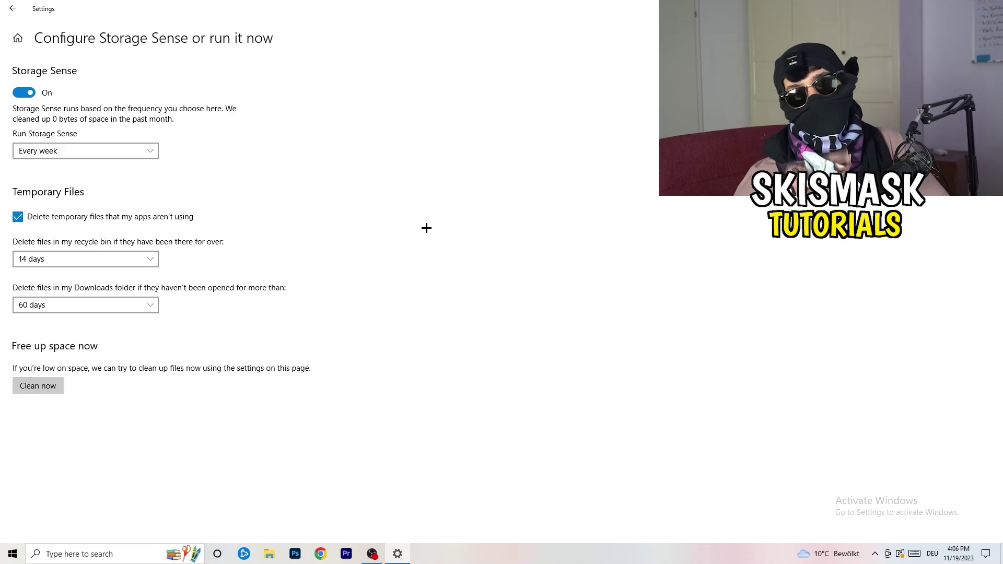
pyautogui.click(92, 307)
pyautogui.click(394, 238)
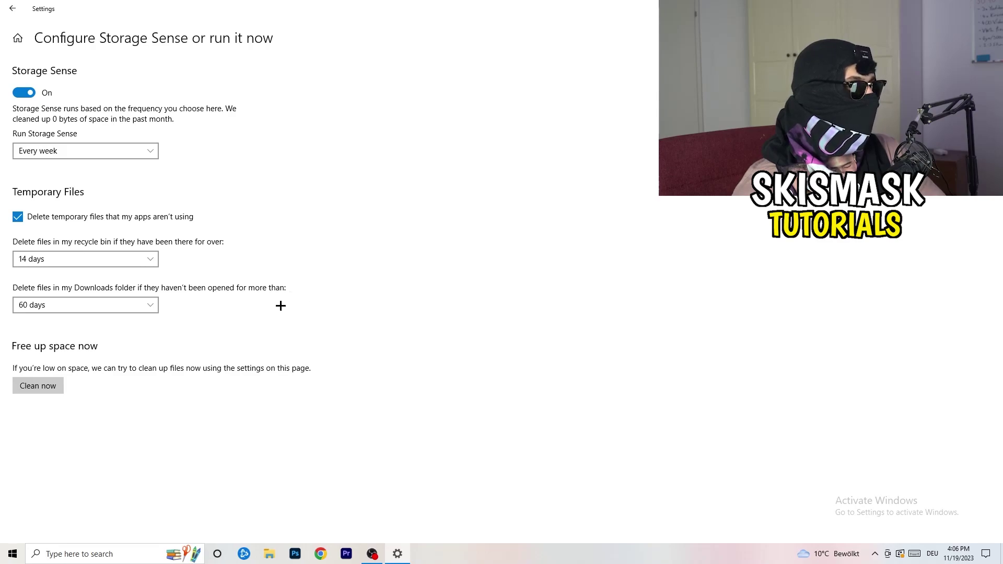
pyautogui.click(107, 308)
pyautogui.click(491, 255)
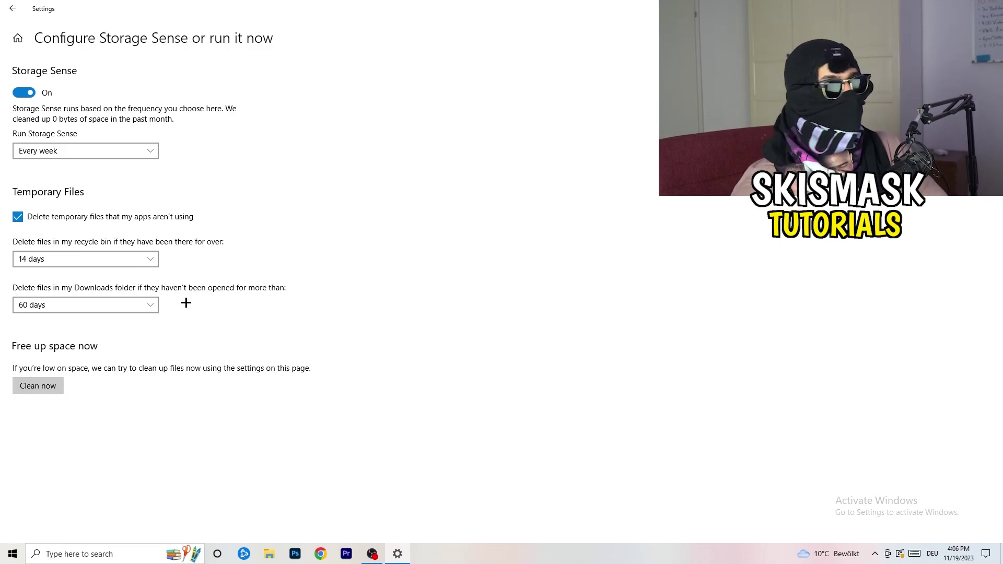
# Return to Settings home, review the pending restart in Update & Security, then close Settings.
pyautogui.hotkey('alt', 'Left')
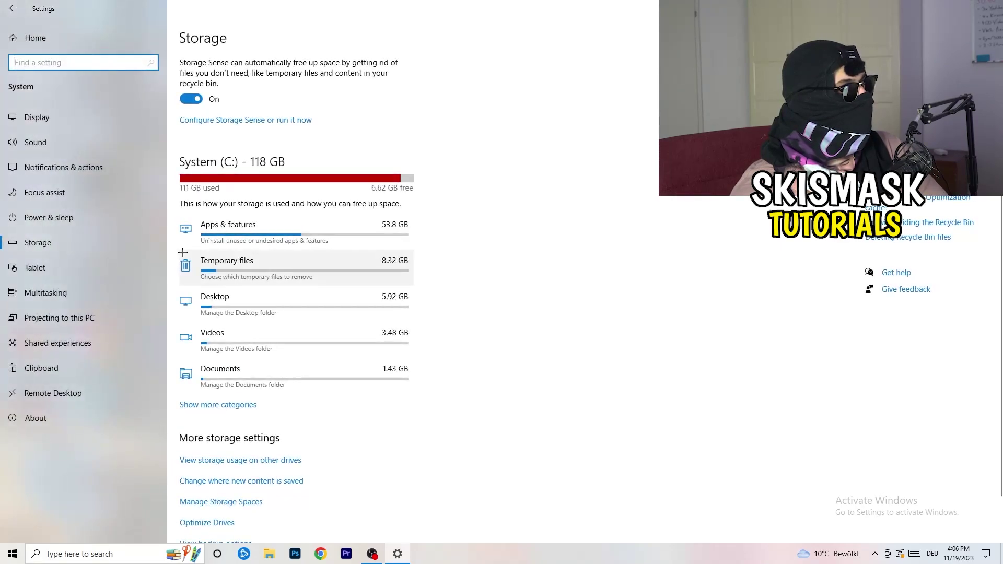
pyautogui.hotkey('alt', 'Left')
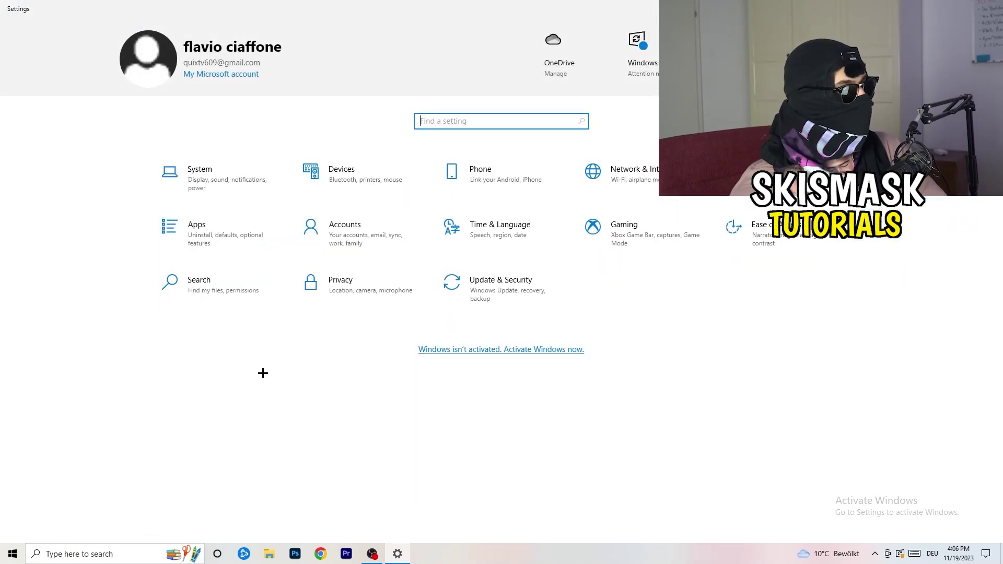
pyautogui.click(494, 294)
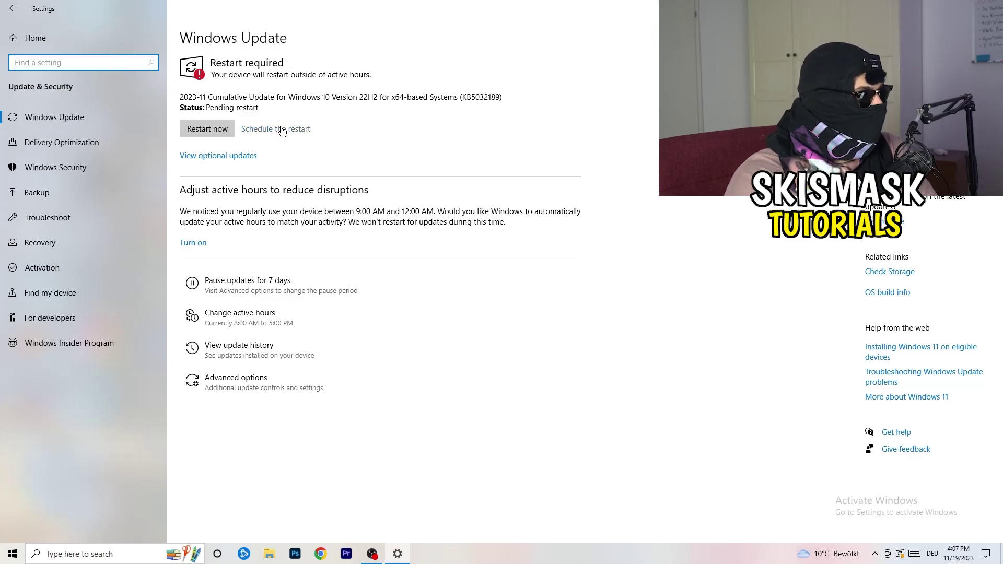
pyautogui.hotkey('alt', 'F4')
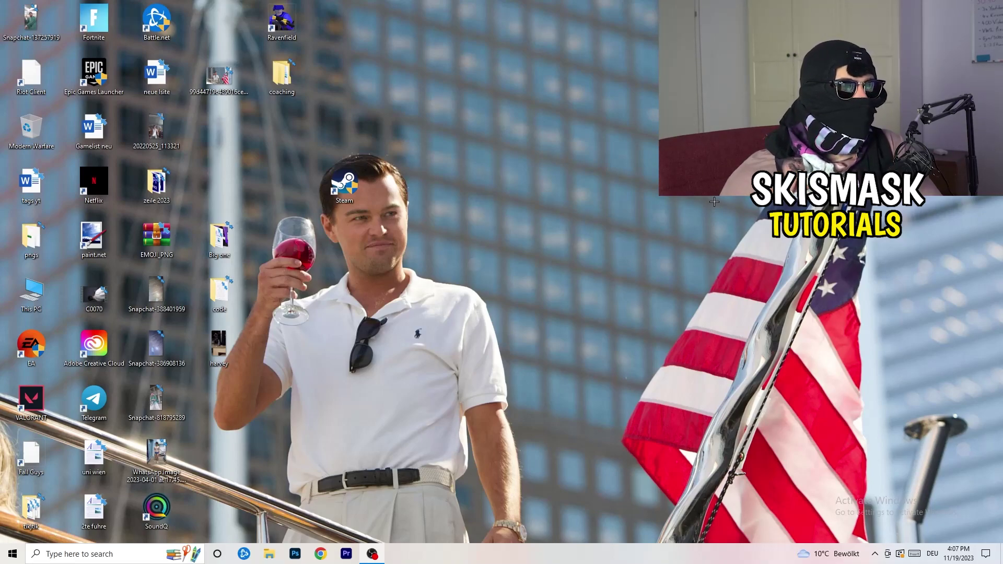
pyautogui.rightClick(608, 221)
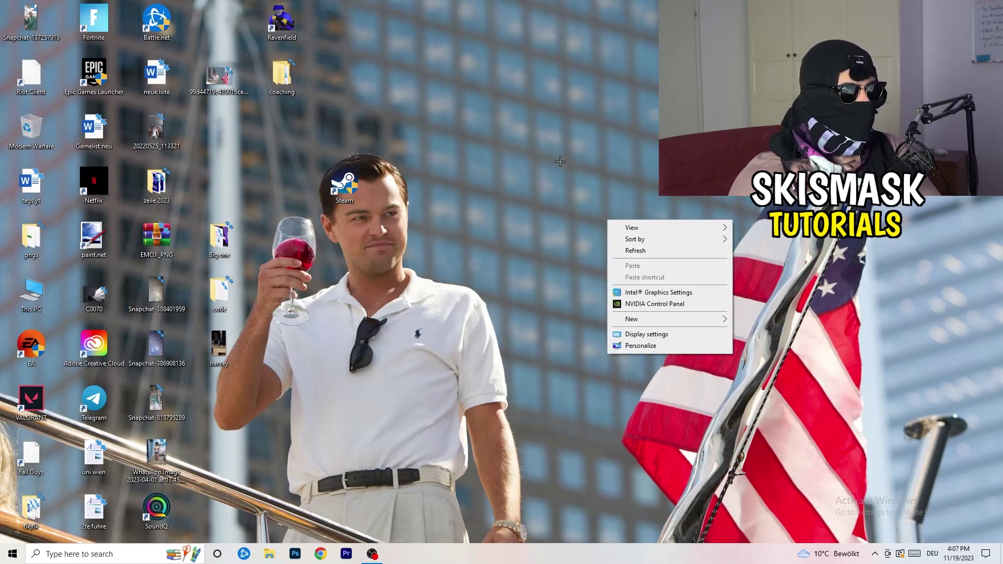
pyautogui.click(668, 305)
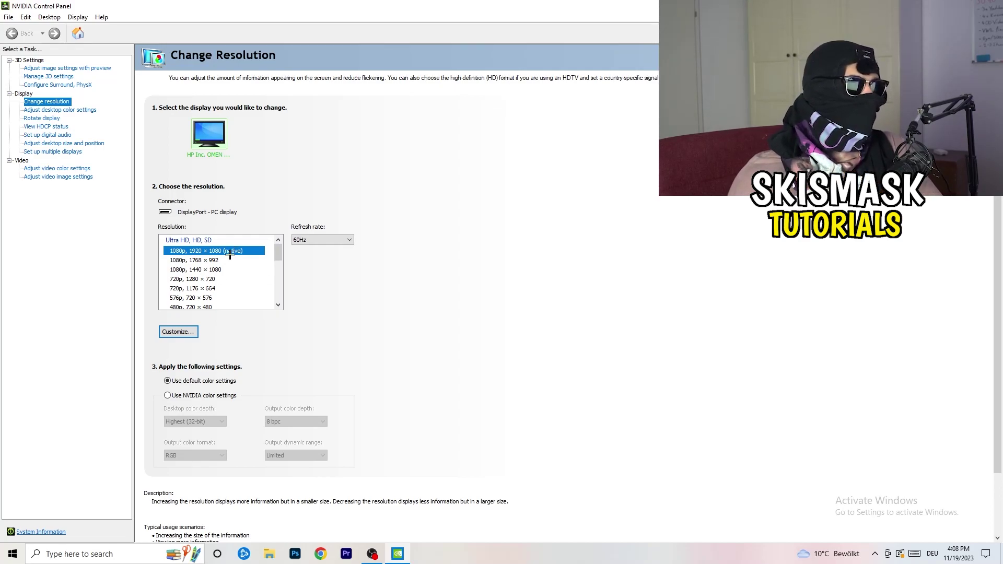
pyautogui.click(54, 70)
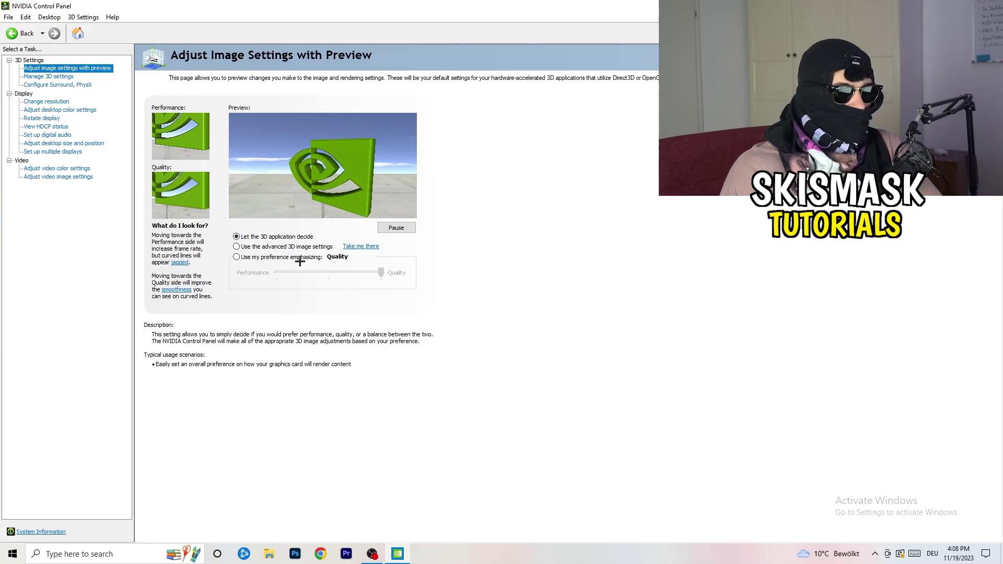
pyautogui.hotkey('alt', 'F4')
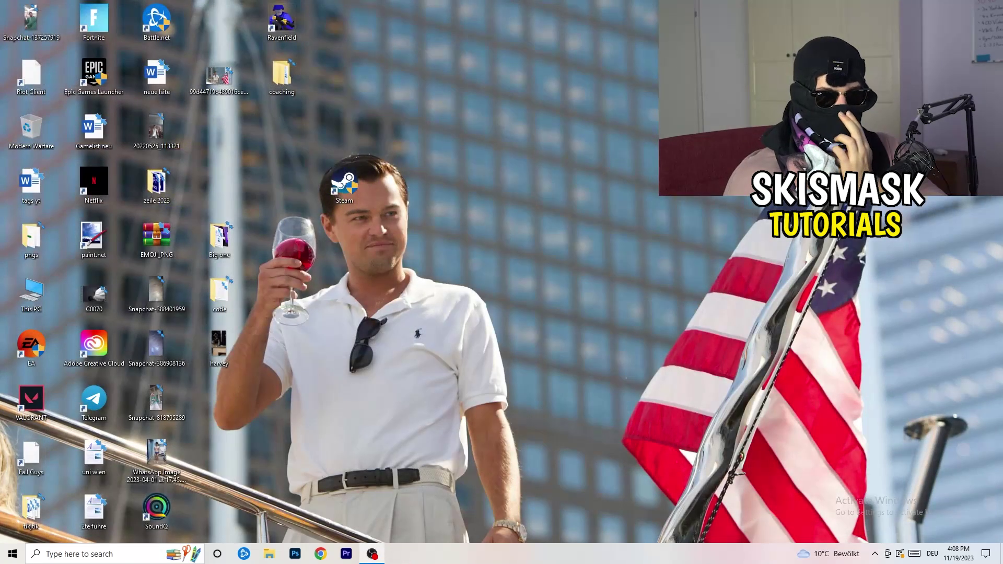